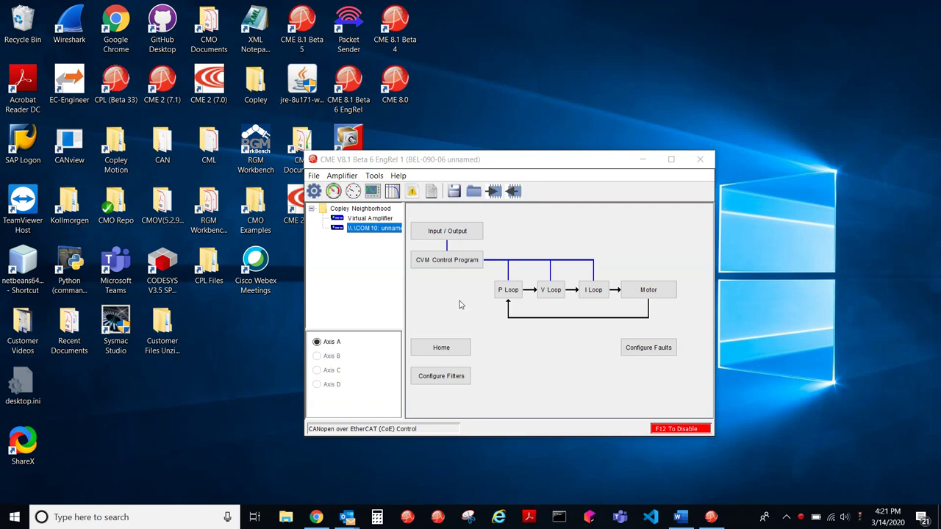
- Open the CVM Indexer 2 Program window from the CVM Control Program button
click(463, 261)
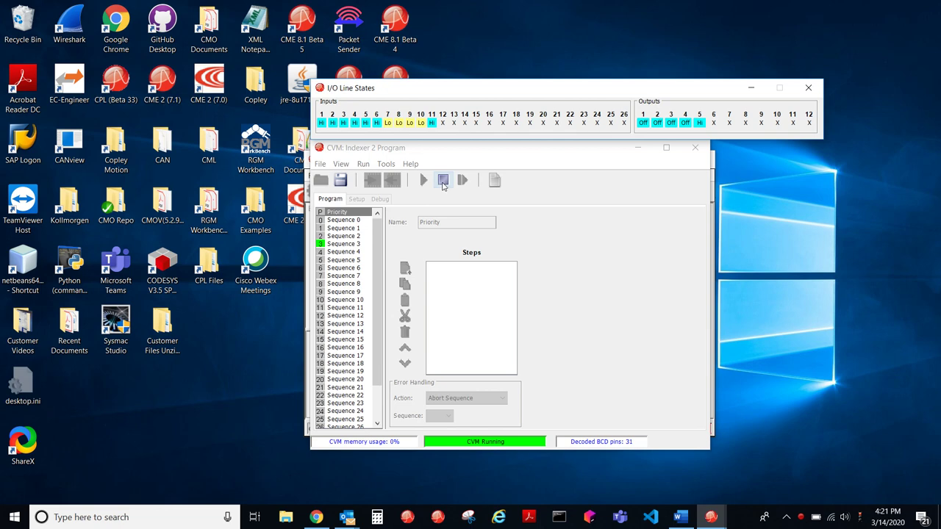
- Stop the CVM program and select Sequence 3 to see its Get Set Parameter and Set Output steps
click(444, 181)
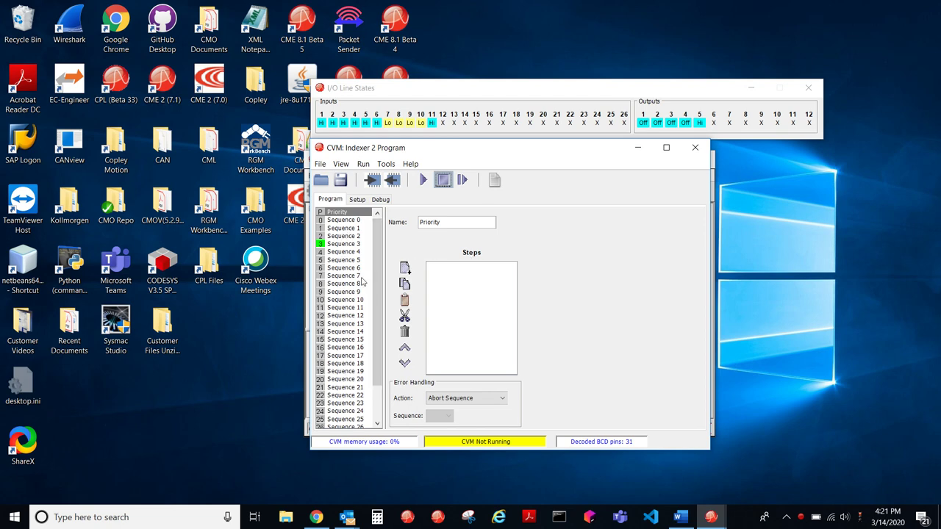
click(353, 246)
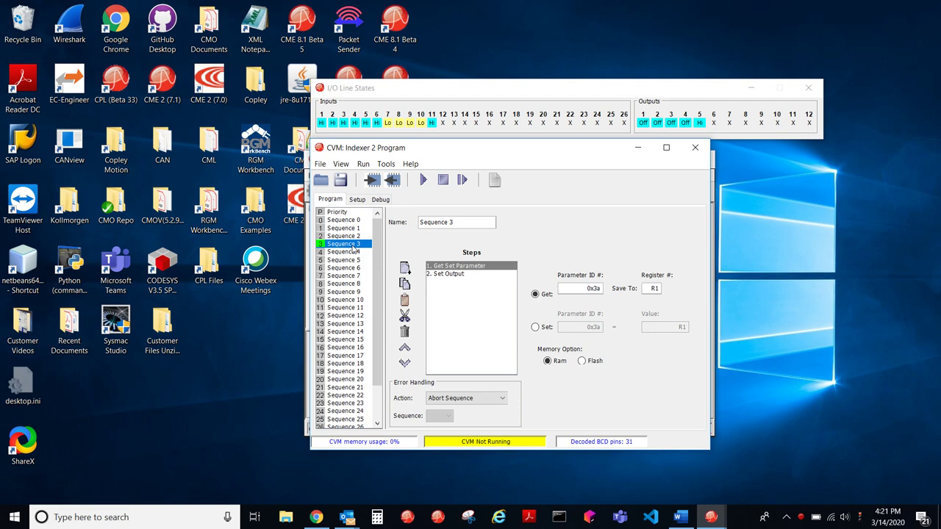
click(463, 182)
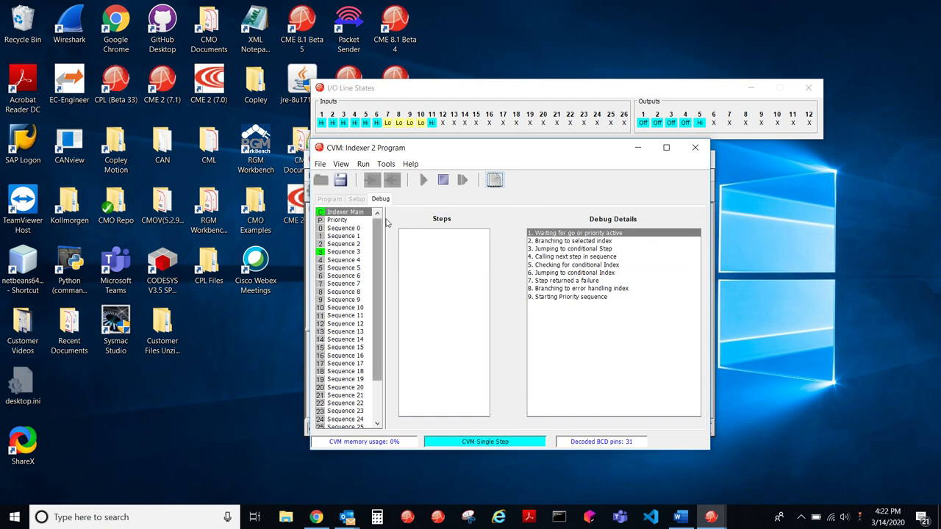
click(444, 182)
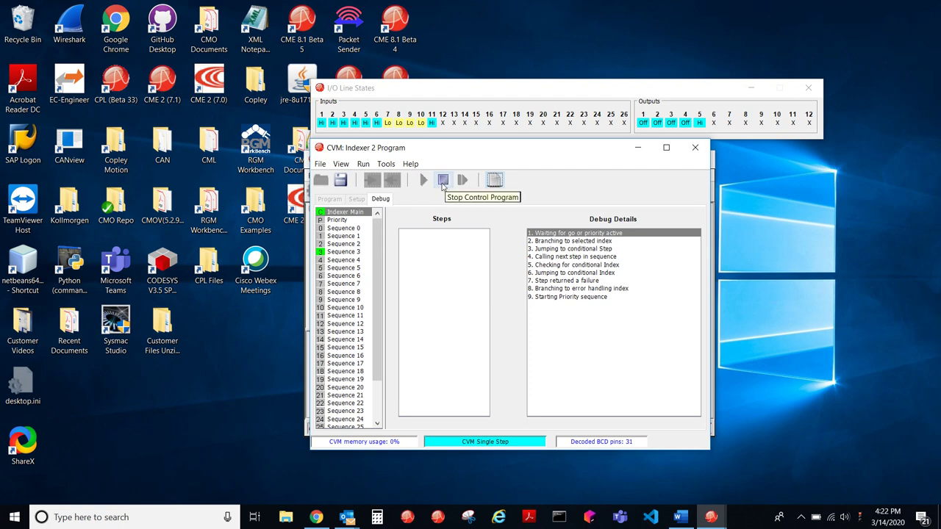
click(442, 184)
click(328, 200)
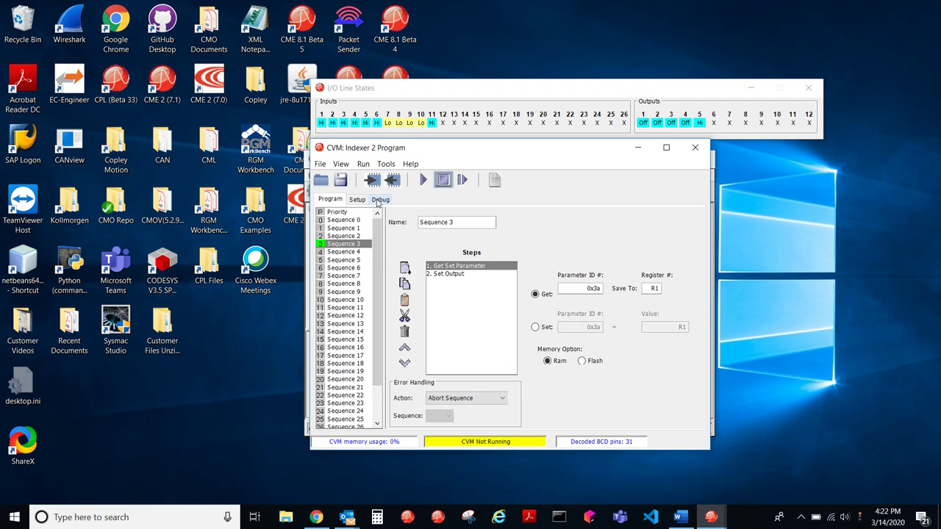
- Show the Setup tab's R0-based sequence selection and Go settings, and move the CVM window right
click(356, 200)
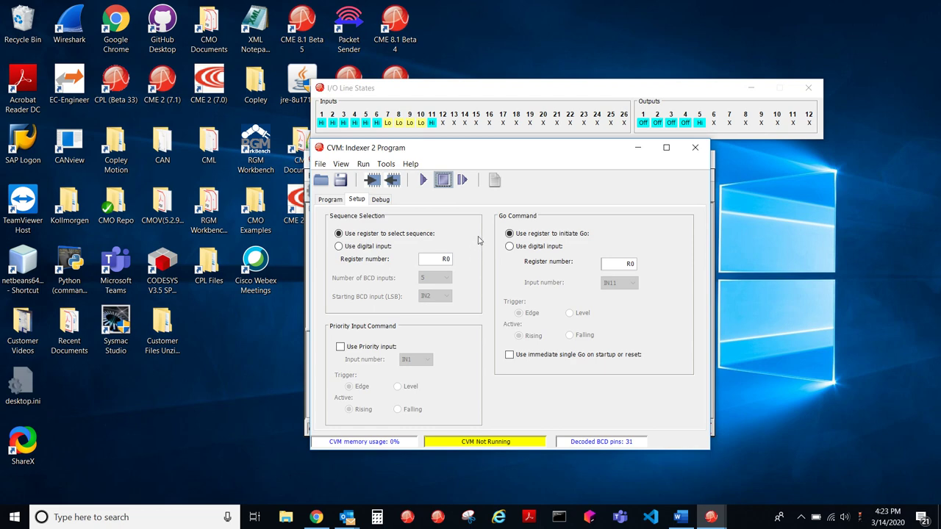
drag(498, 150, 611, 144)
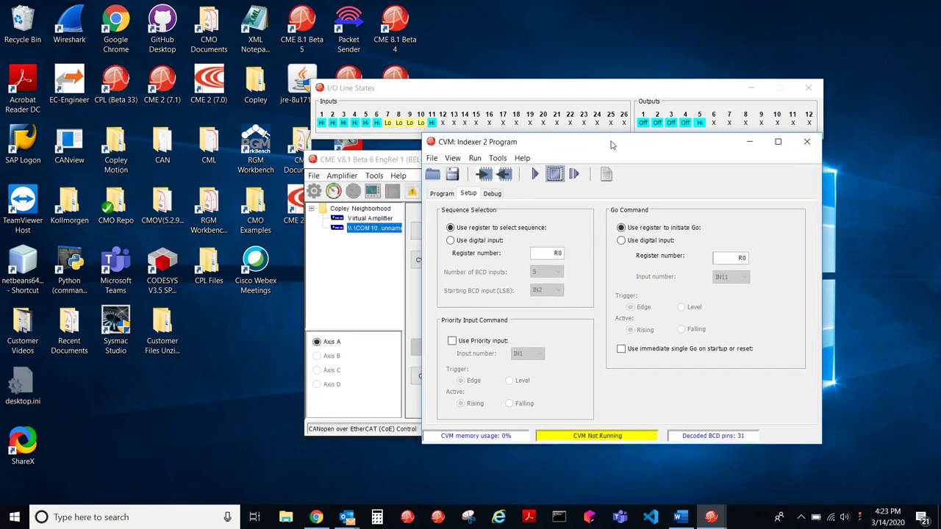
- Put the CVM program into Single Step mode and open Tools > ASCII Command Line
click(441, 194)
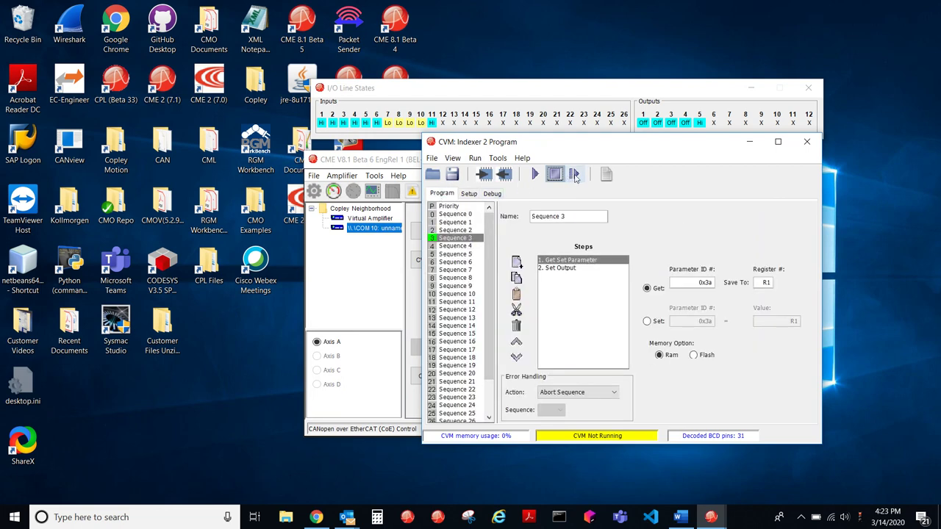
click(574, 175)
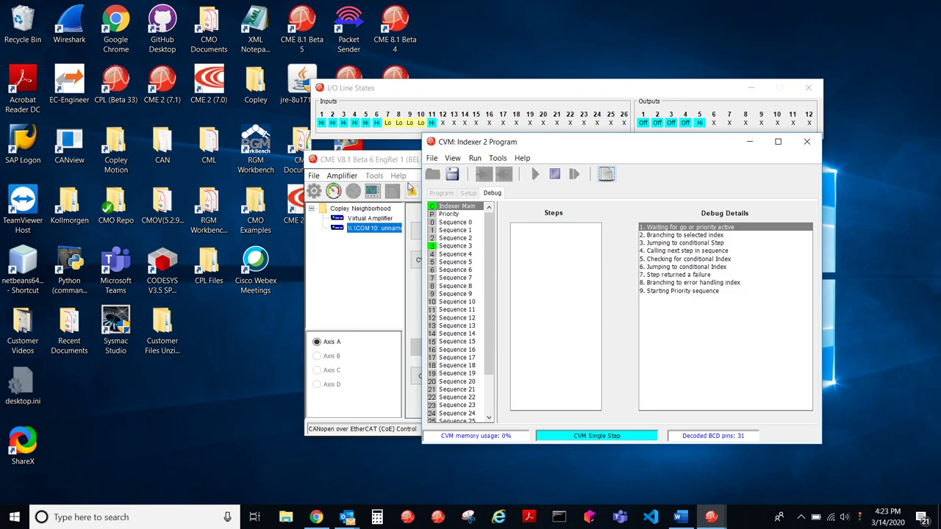
click(376, 177)
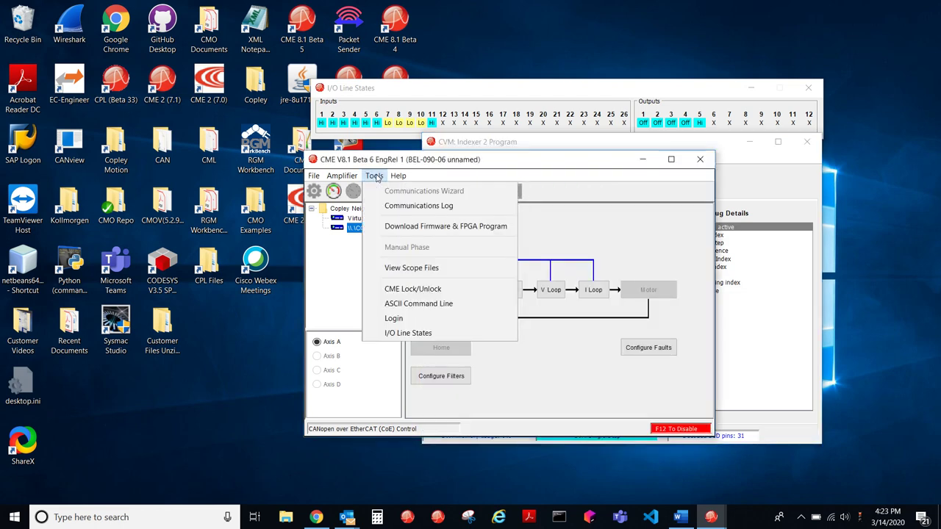
click(412, 304)
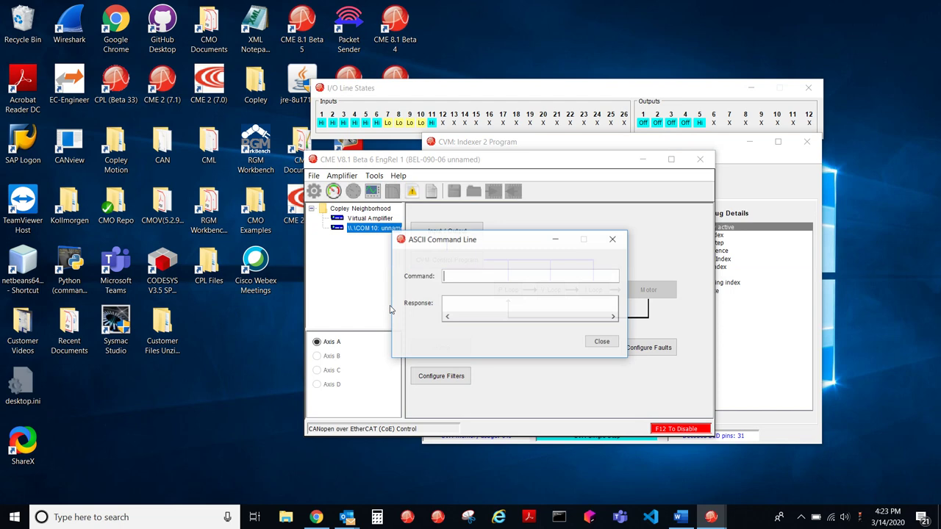
- Bring the CVM window forward and open its Register Values view showing R0–R27
click(704, 144)
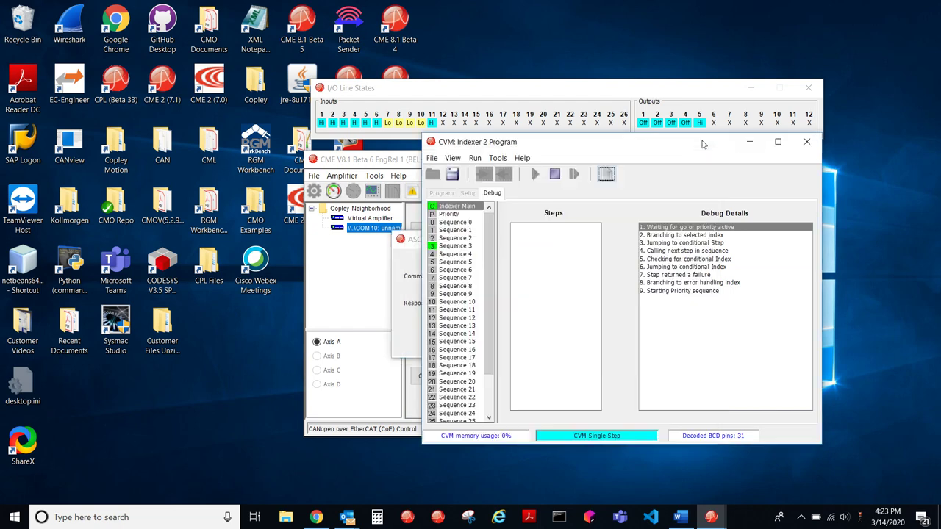
click(405, 248)
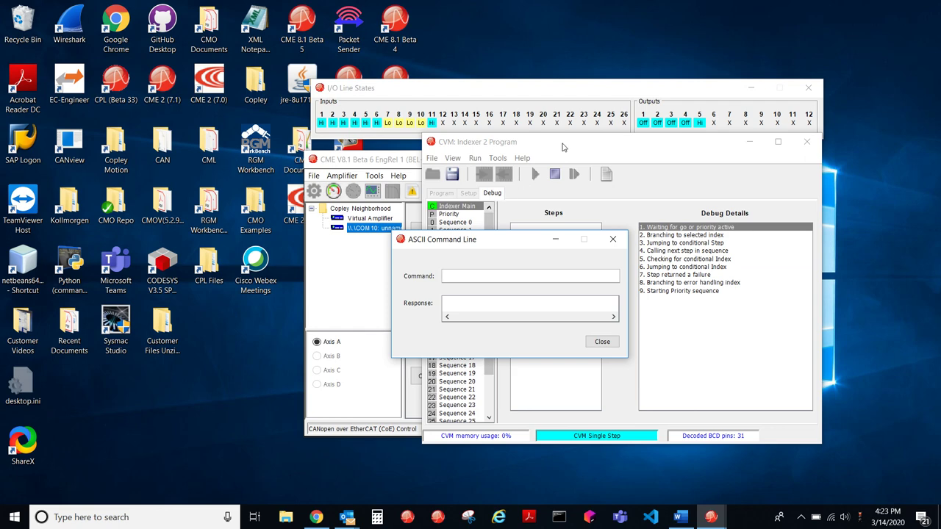
click(564, 145)
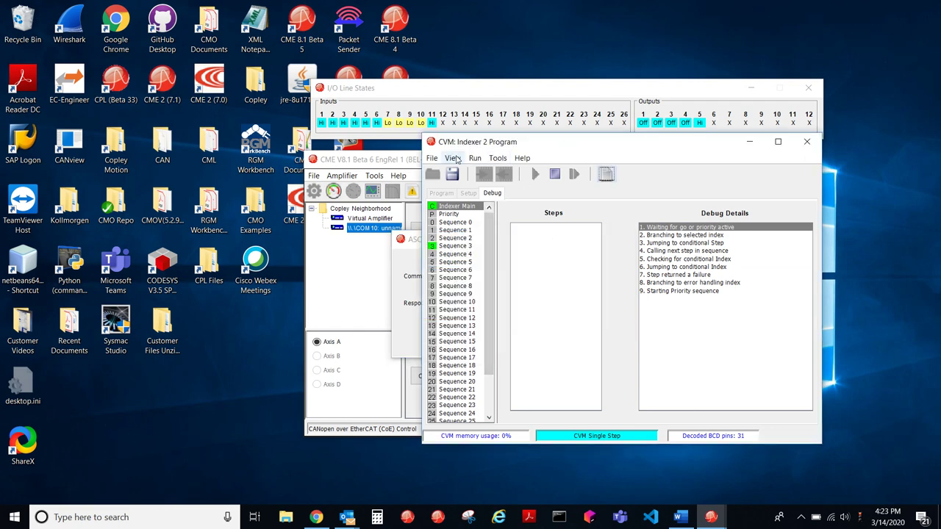
click(460, 158)
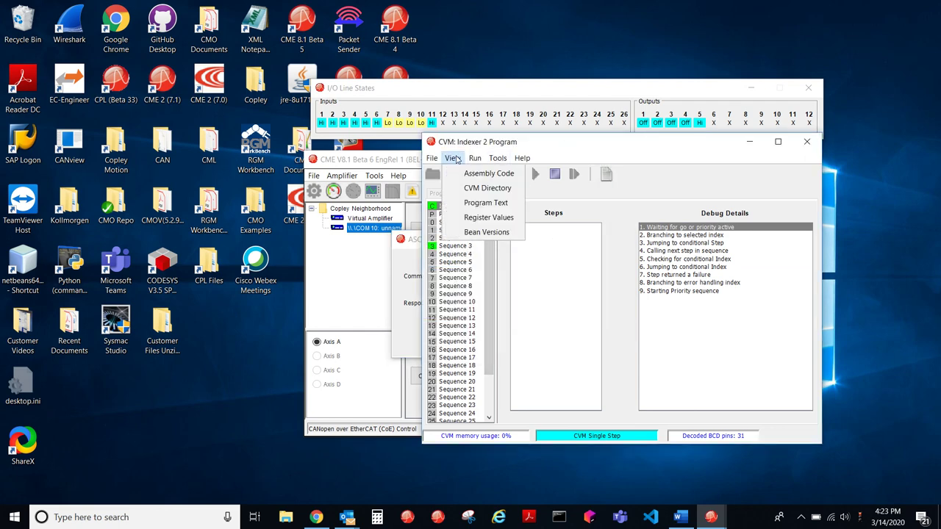
click(515, 223)
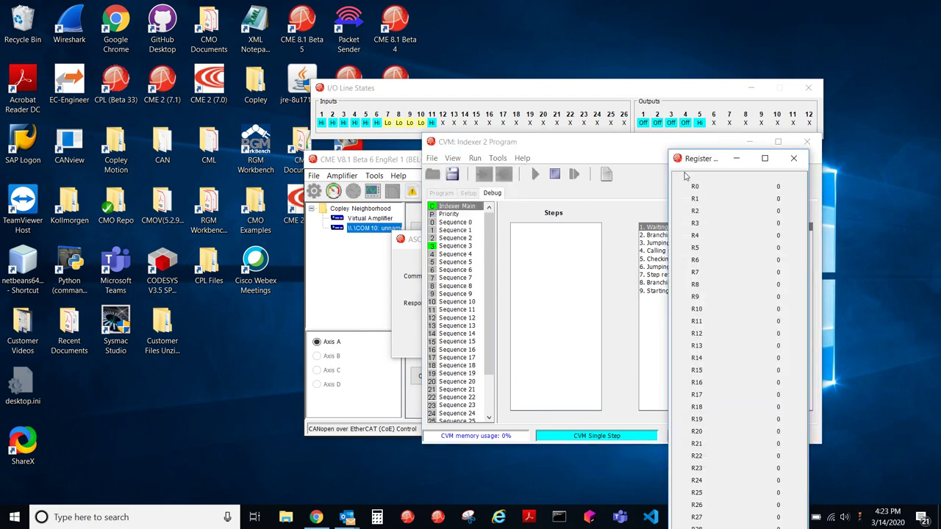
- Move Register Values to the top-right and bring the ASCII Command Line dialog to the front
drag(697, 163, 730, 71)
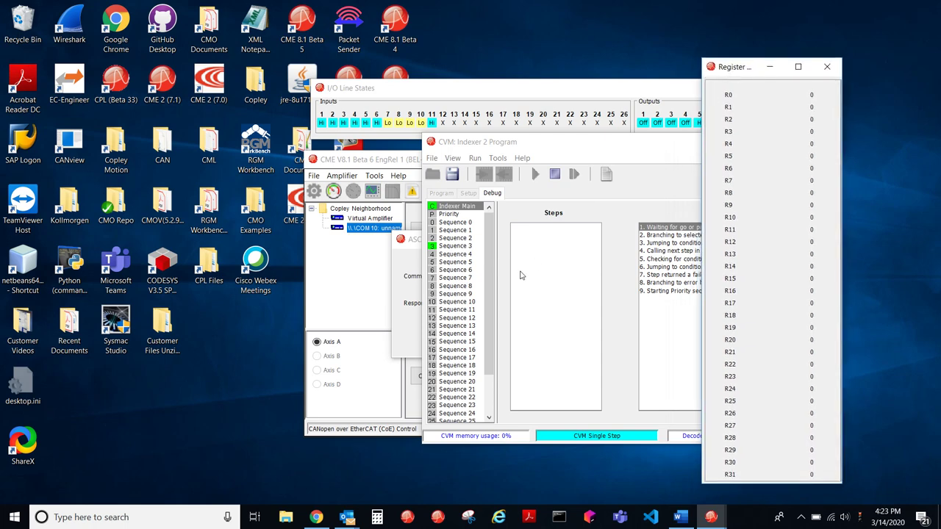
click(414, 245)
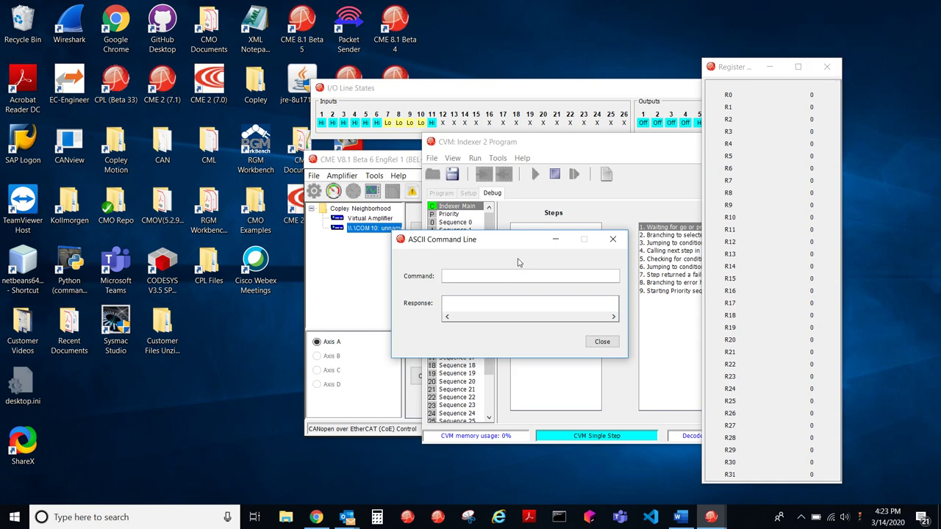
- Send 'i r1 45' from the ASCII Command Line to set R1 to 45
text(r)
key(Return)
text(2)
key(BackSpace)
text(3)
key(BackSpace)
text(1 45)
key(Return)
- Enter 'i r0 0x8003' so R0 reads 32771, and move the command dialog aside
key(BackSpace)
key(BackSpace)
key(BackSpace)
key(BackSpace)
key(BackSpace)
key(BackSpace)
text(r0)
text(0x8003)
drag(523, 242, 626, 225)
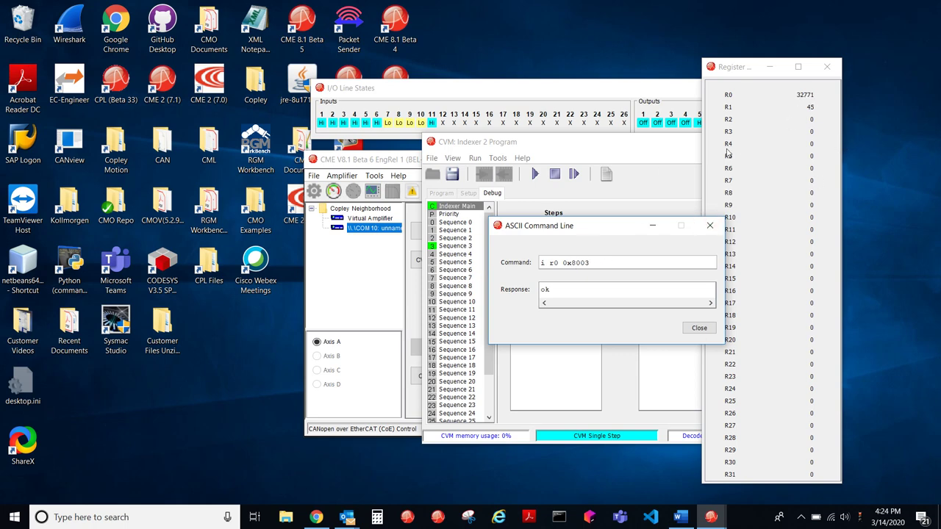
- Single-step into Sequence 3 through Get Set Parameter, leaving R1 at 5461333 and R0 at 3
click(619, 147)
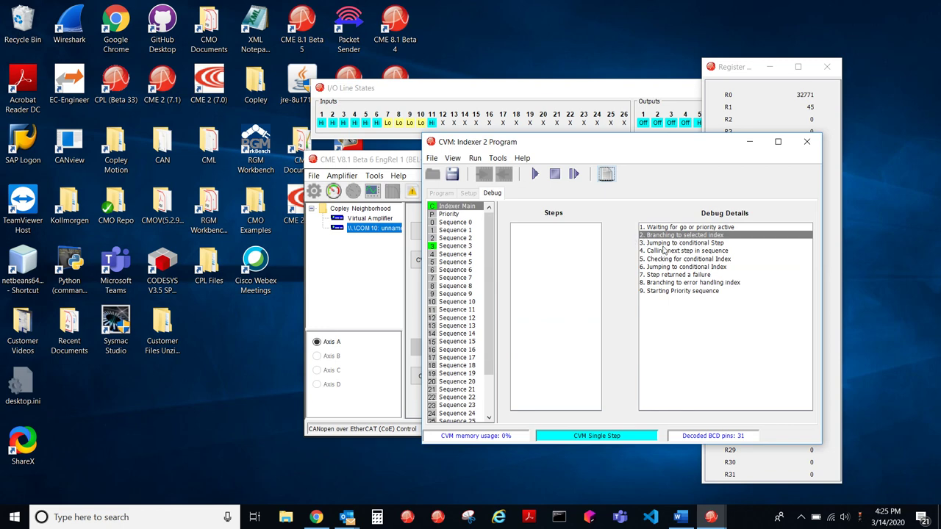
click(575, 173)
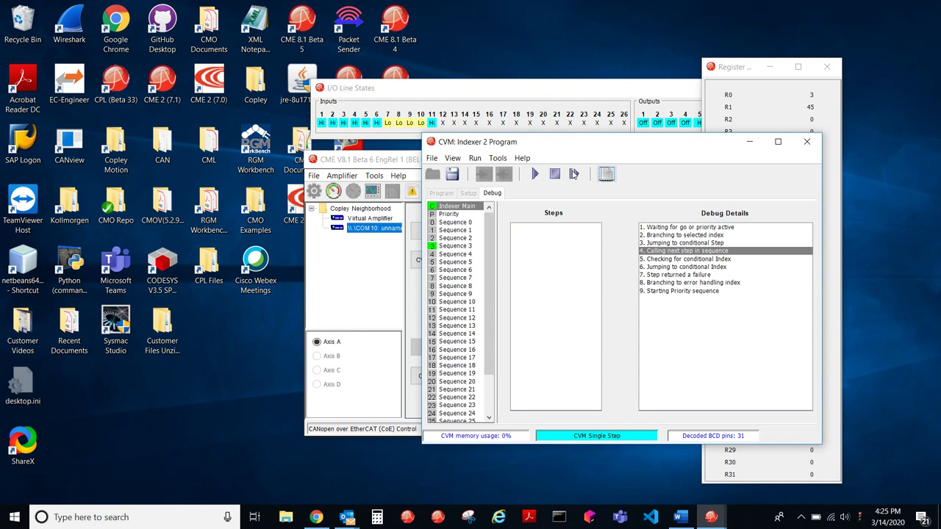
click(574, 173)
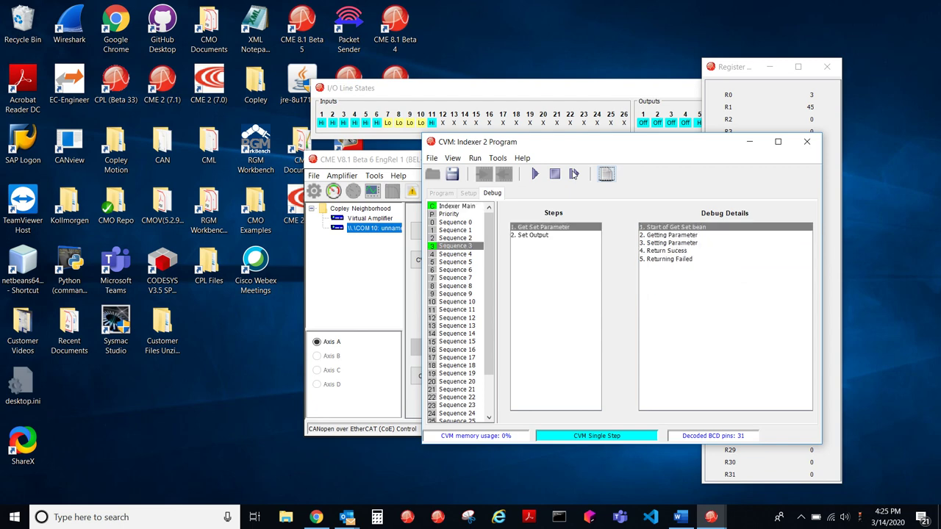
click(574, 174)
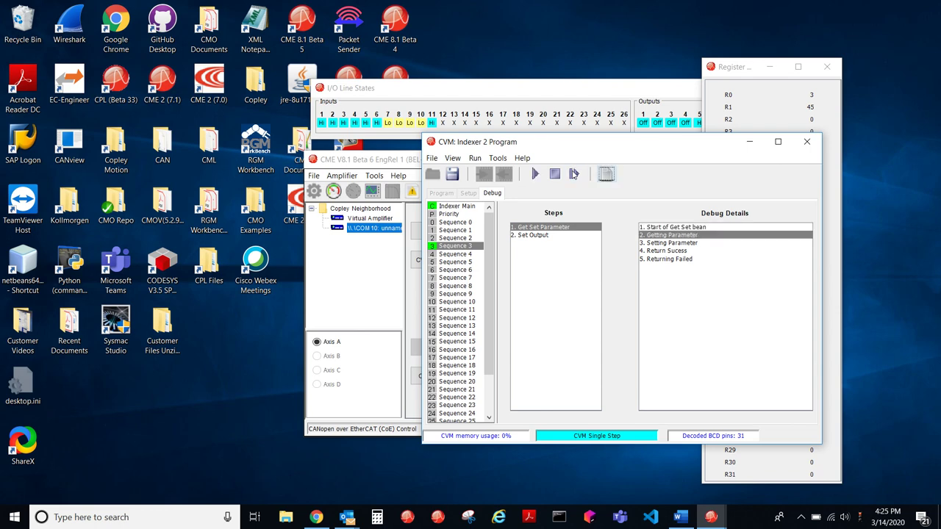
click(574, 173)
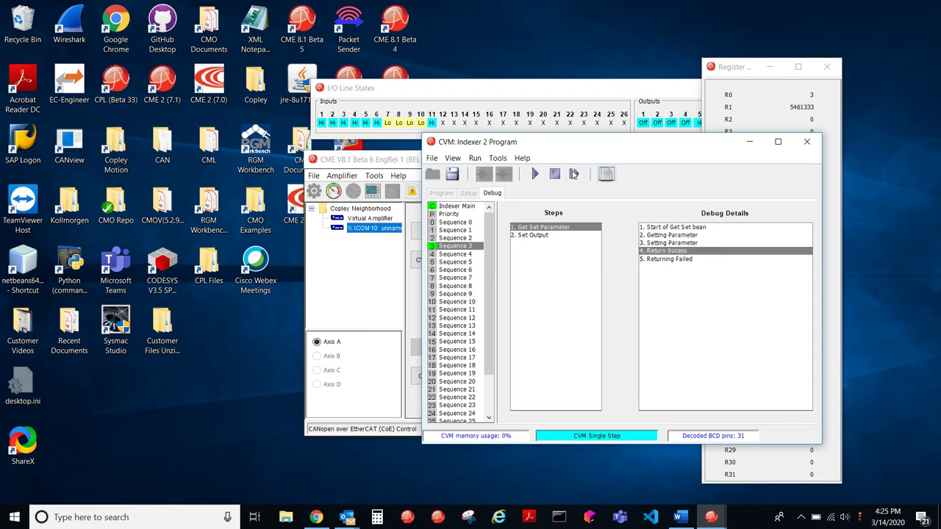
click(737, 67)
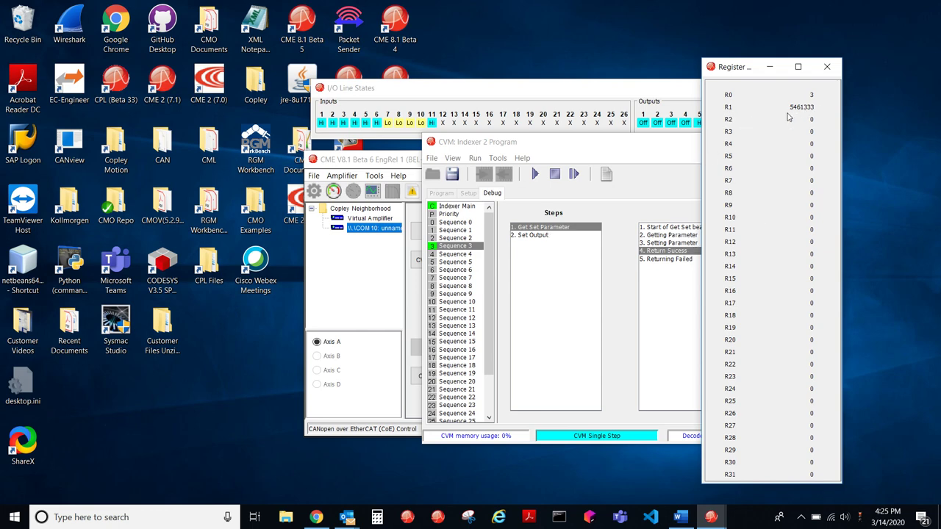
- Single-step through Sequence 3's Set Output step until Output 1 turns On
click(576, 174)
click(576, 174)
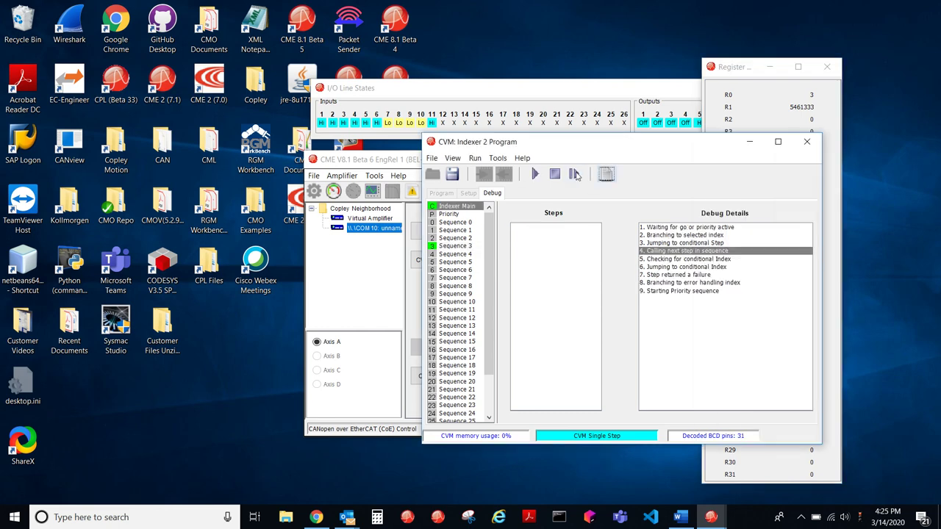
click(576, 174)
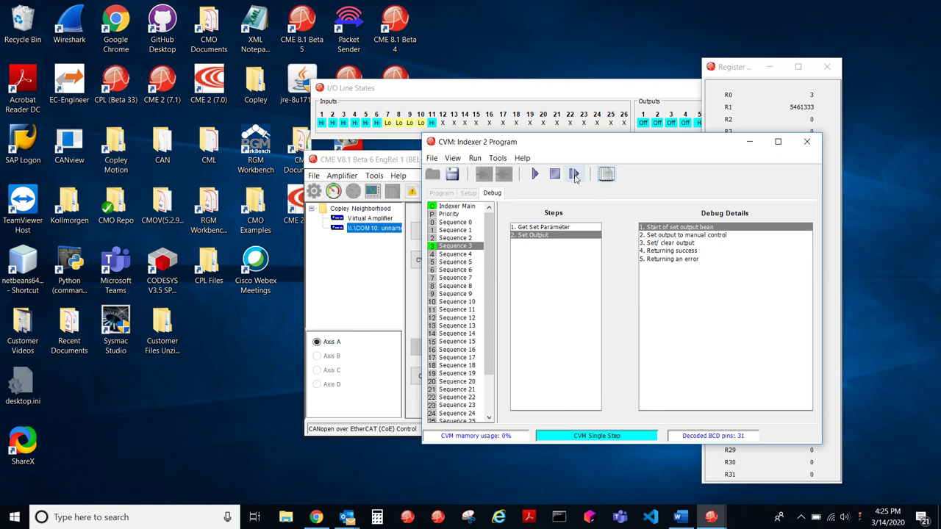
click(576, 174)
click(575, 175)
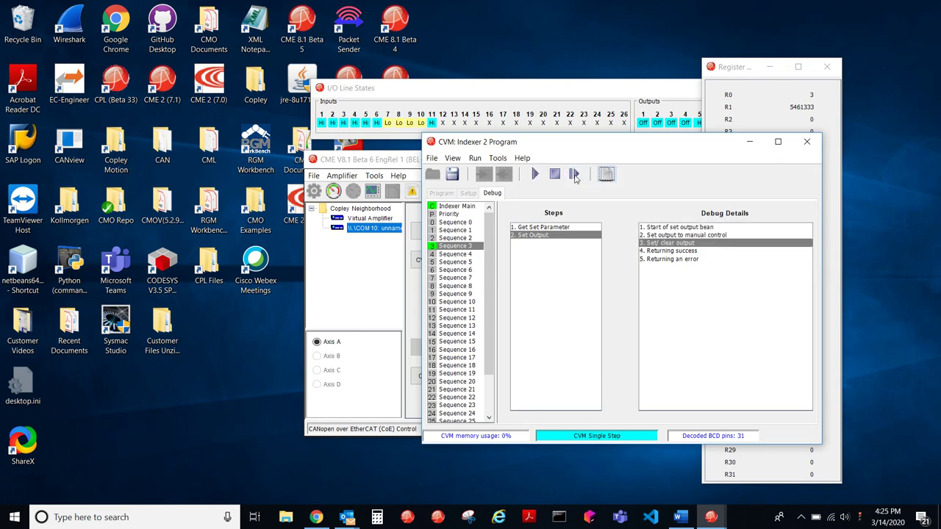
click(575, 174)
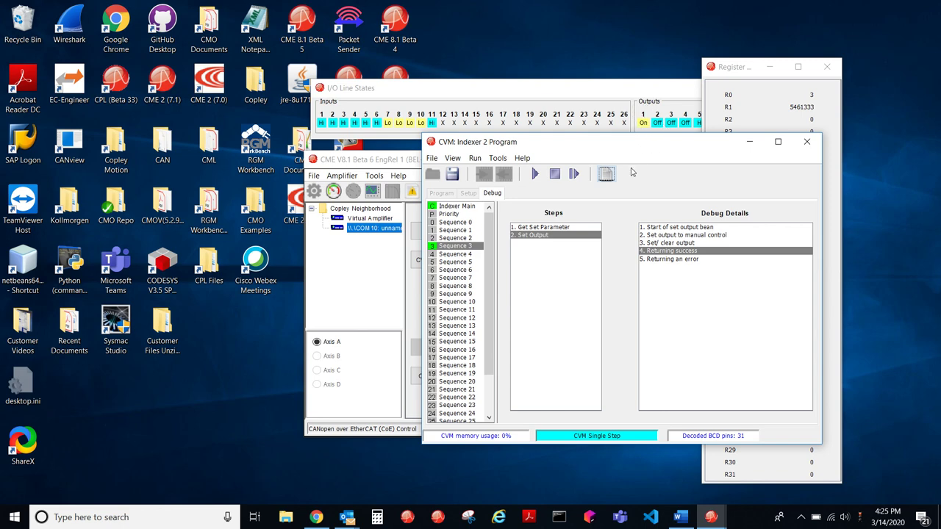
- Step back out to Indexer Main so the indexer waits for go again
click(572, 175)
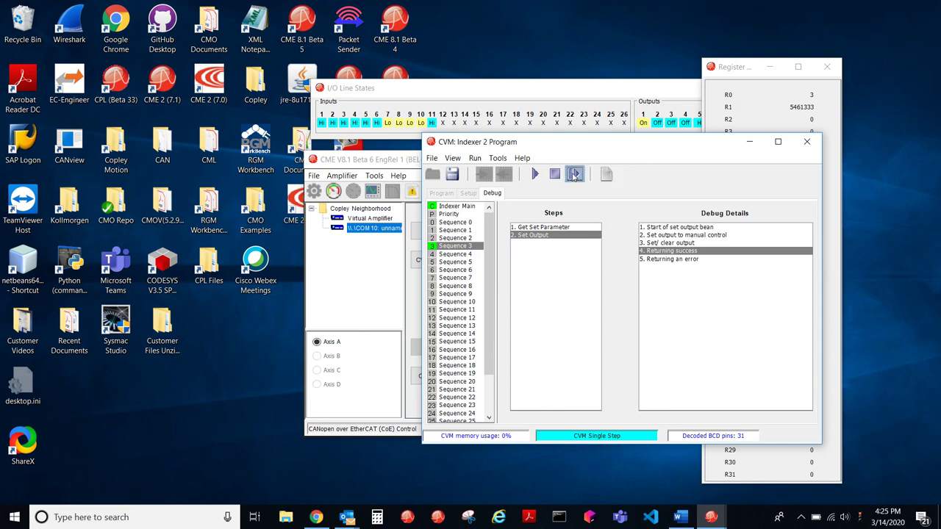
click(574, 175)
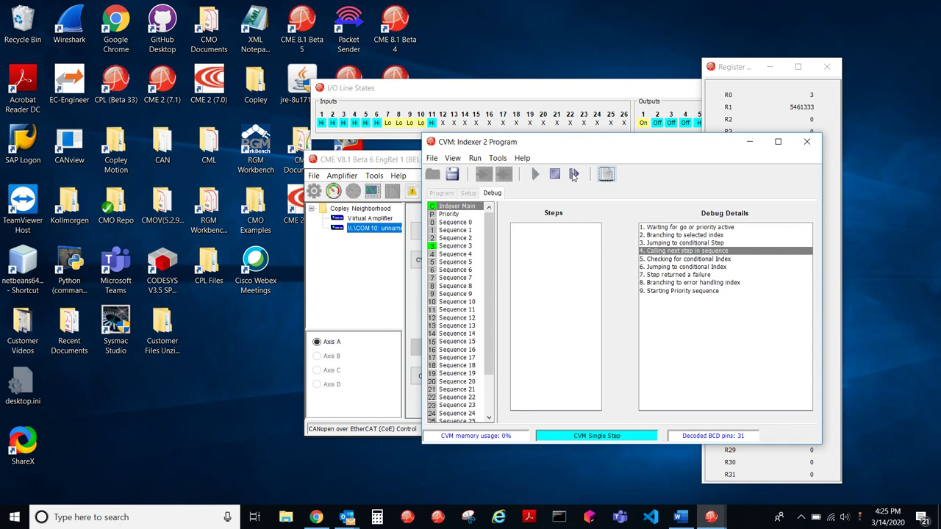
click(574, 175)
click(574, 175)
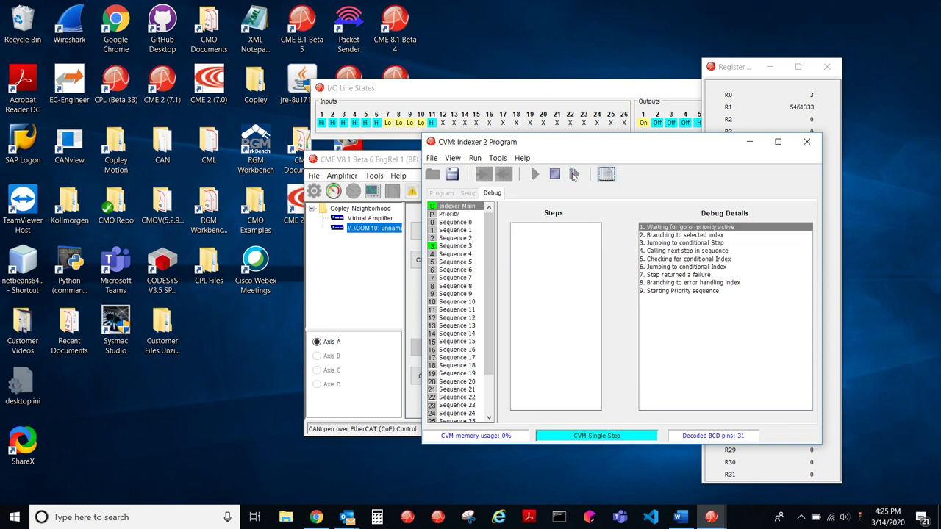